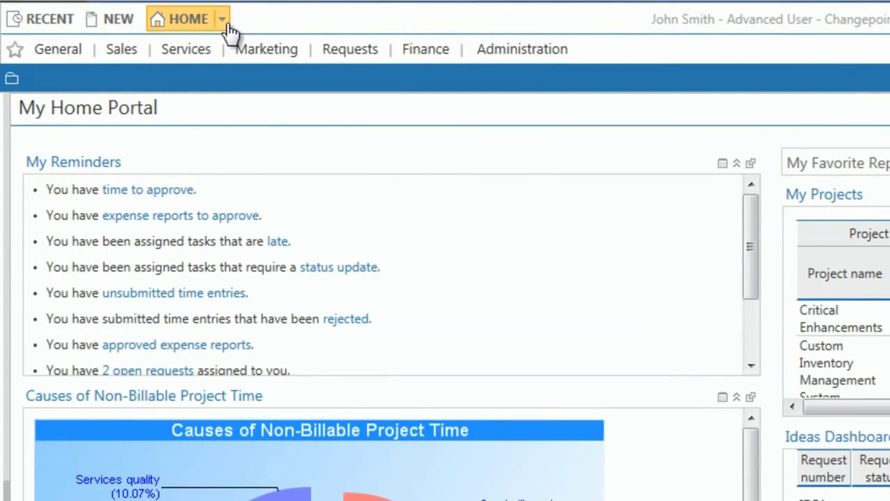
Step: Pin My Resource Portal as the home portal and view its Demand and Capacity by Function report
click(155, 12)
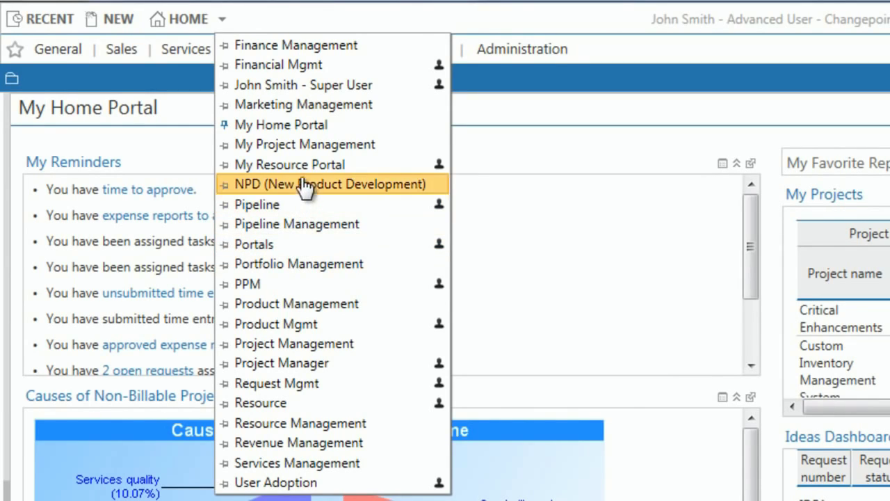
click(226, 165)
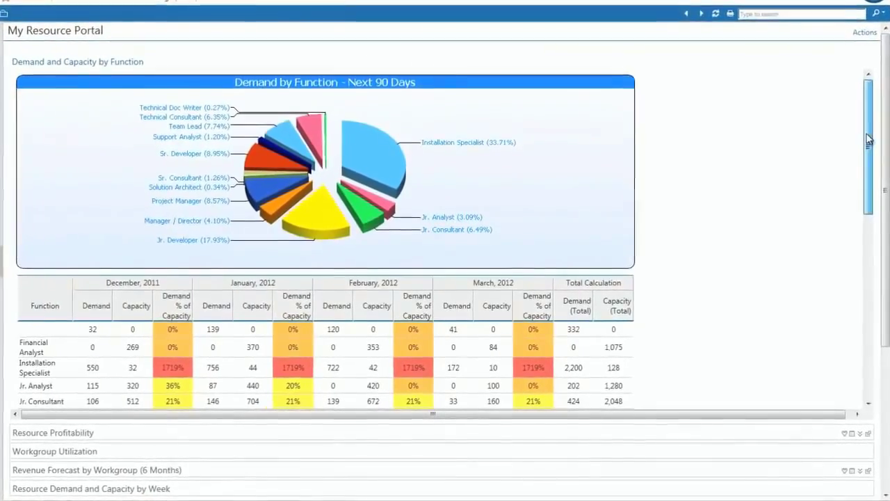
mouse_move(868, 139)
mouse_down()
mouse_move(880, 149)
mouse_move(882, 219)
mouse_move(878, 129)
mouse_up()
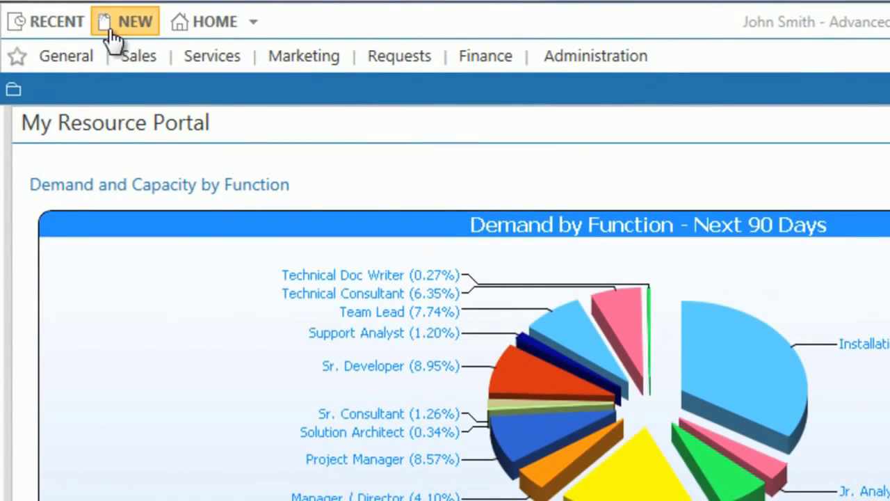
click(111, 35)
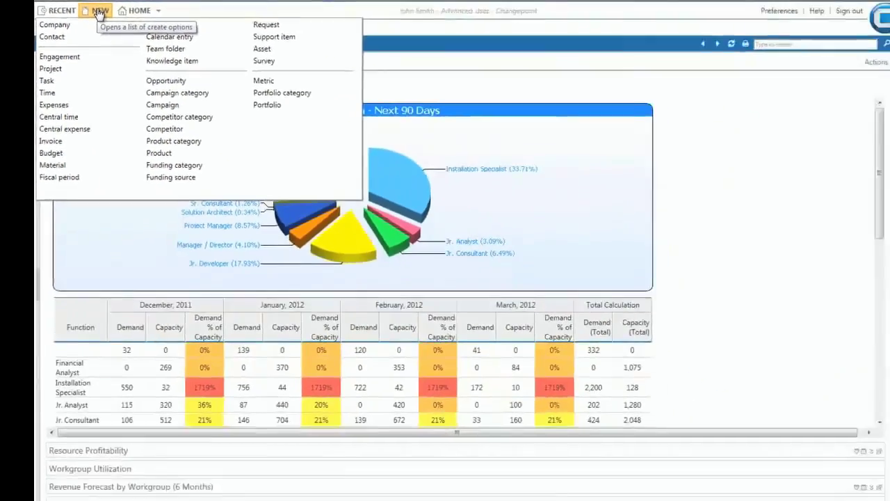
click(132, 25)
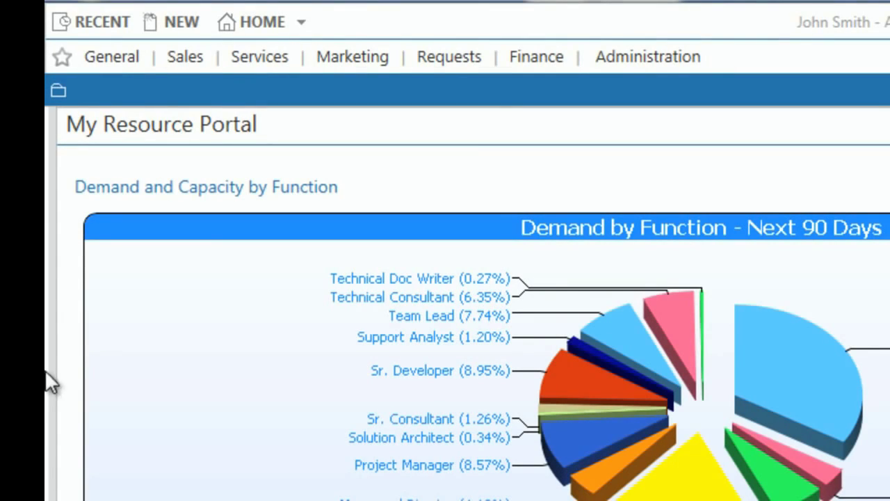
Step: Pin the 2011 Maintenance Agreement engagement and the resource record in the recently used items
click(64, 31)
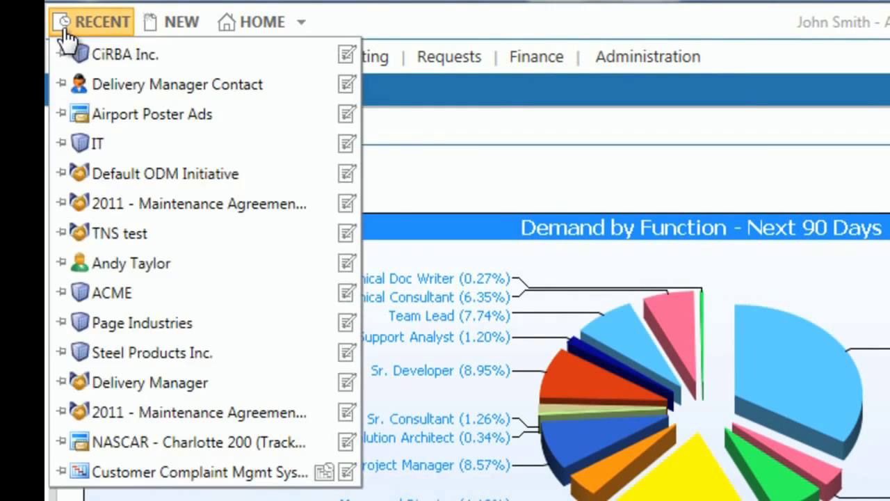
click(62, 203)
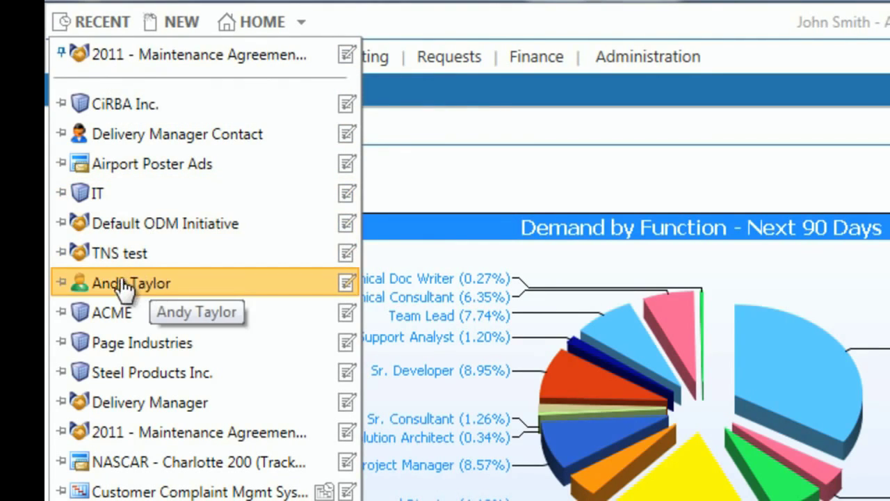
click(61, 283)
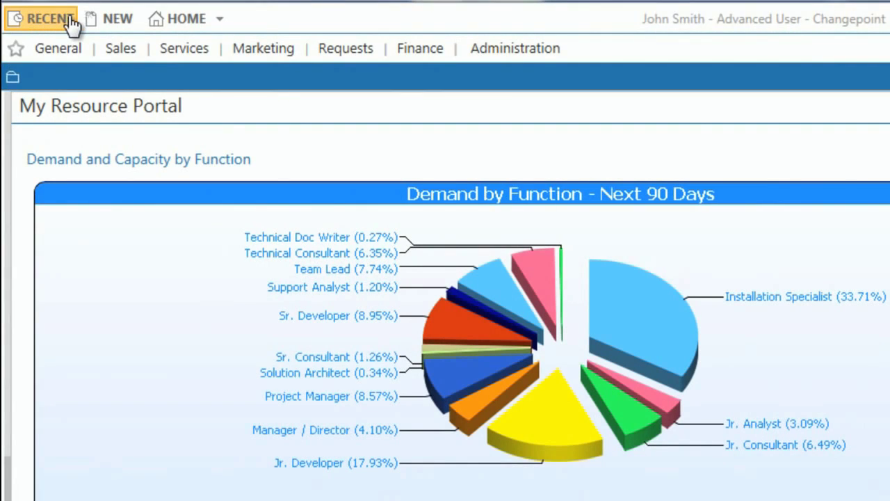
Step: Open the pinned 2011 Maintenance Agreement engagement for editing and review its billing information
click(70, 20)
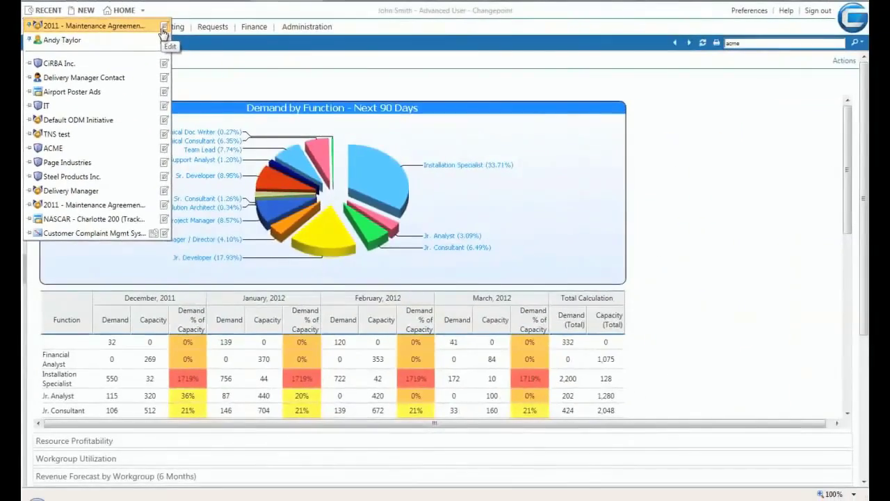
click(163, 29)
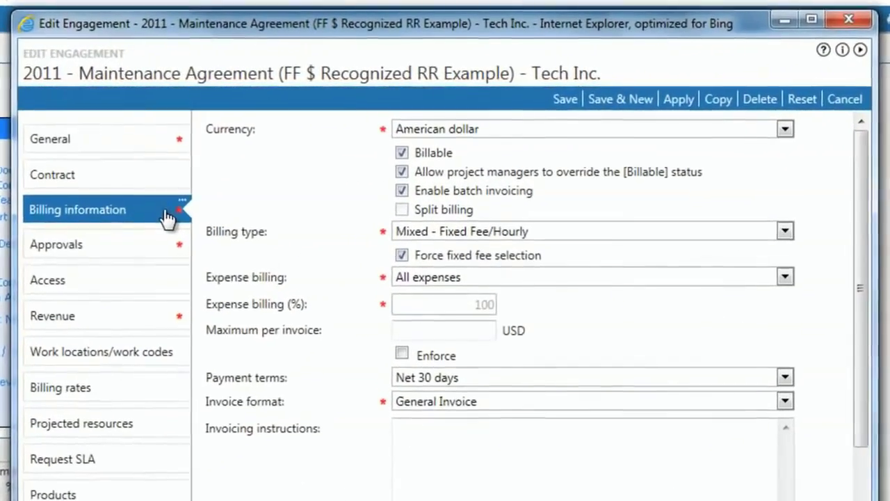
click(178, 209)
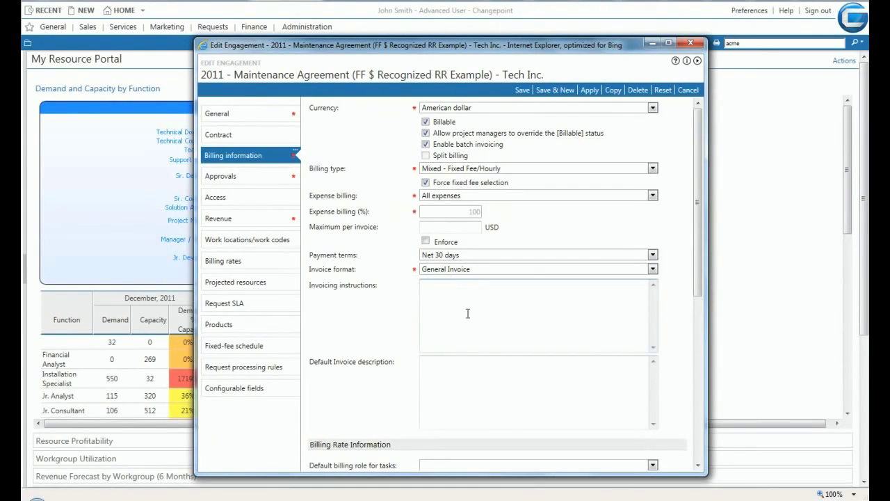
drag(695, 279, 695, 242)
Step: Set the engagement status to Probable in the engagement's general information
click(277, 118)
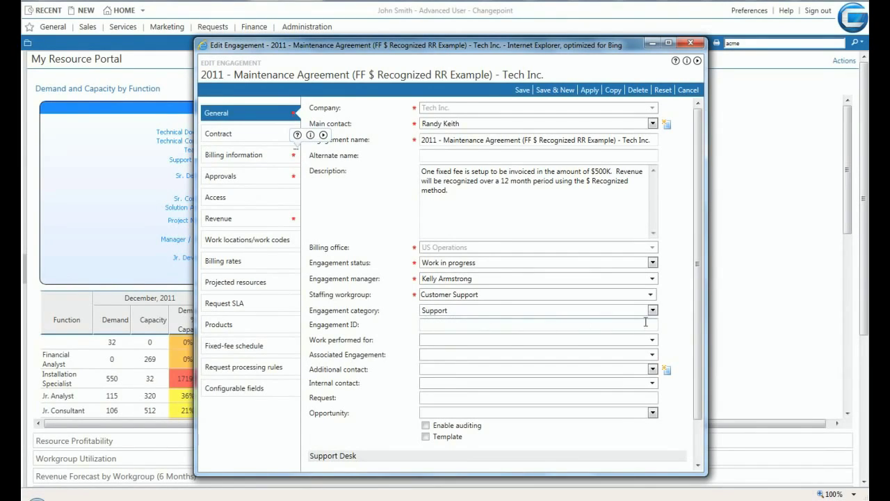
click(652, 262)
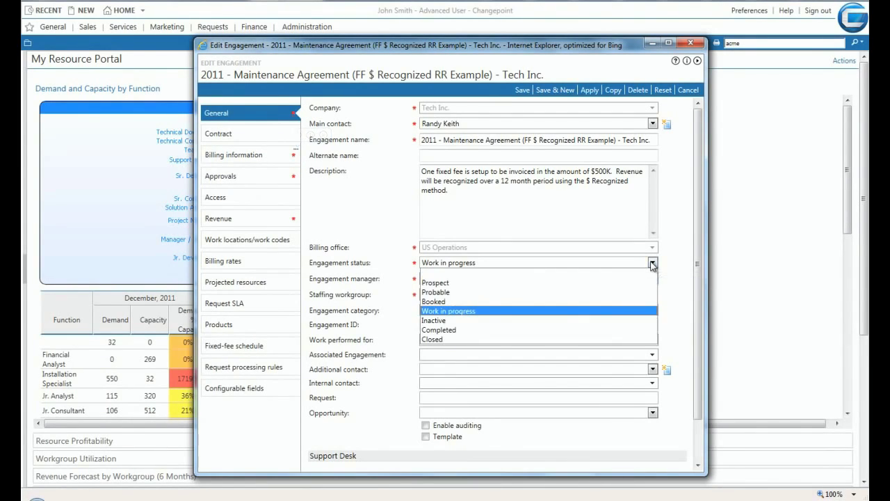
click(605, 292)
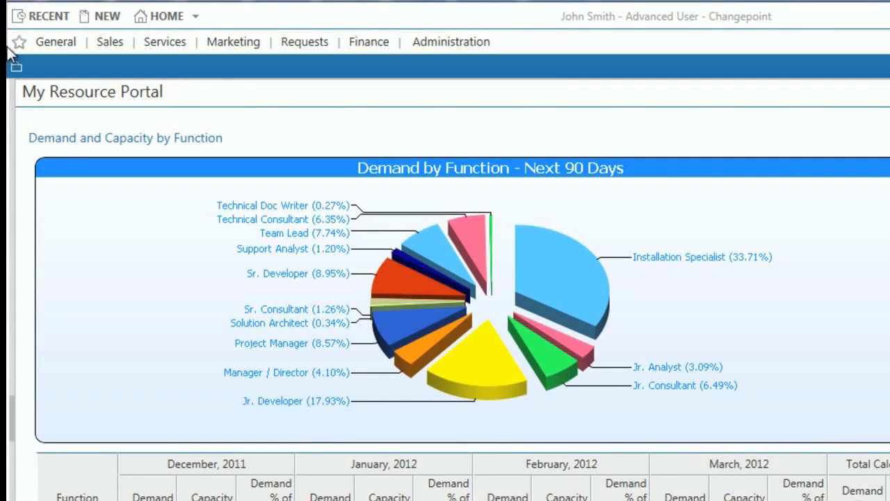
Step: Open the pinned resource for editing, reviewing its user-managed information section and collapsing it again
click(67, 20)
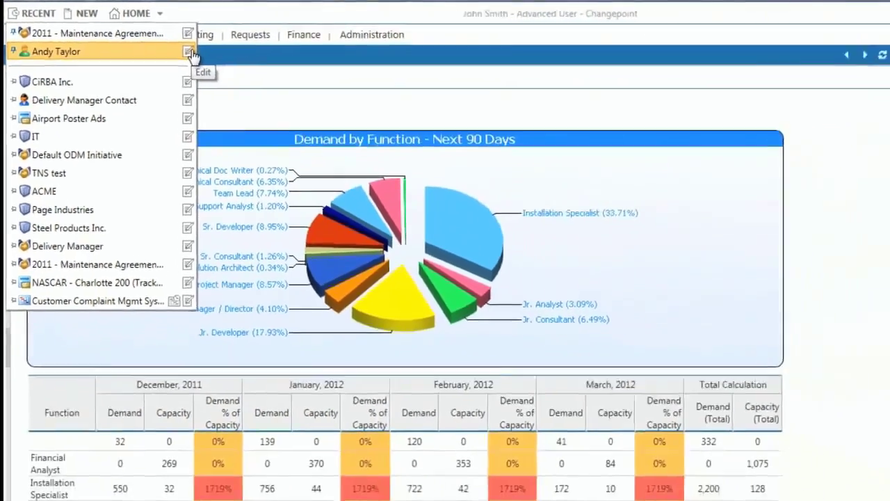
click(189, 52)
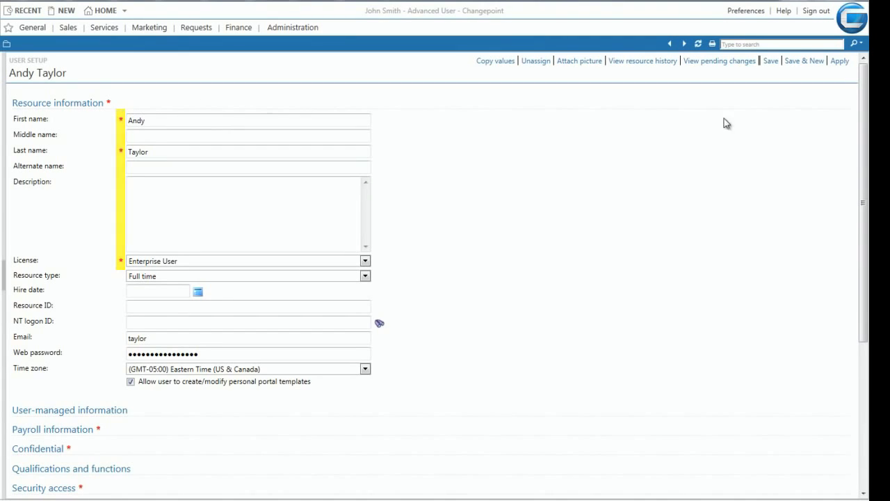
drag(863, 115, 863, 186)
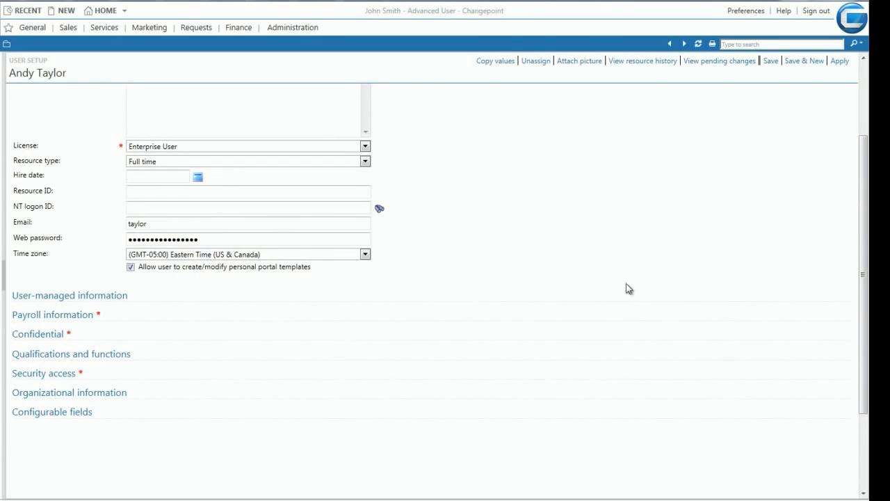
click(125, 298)
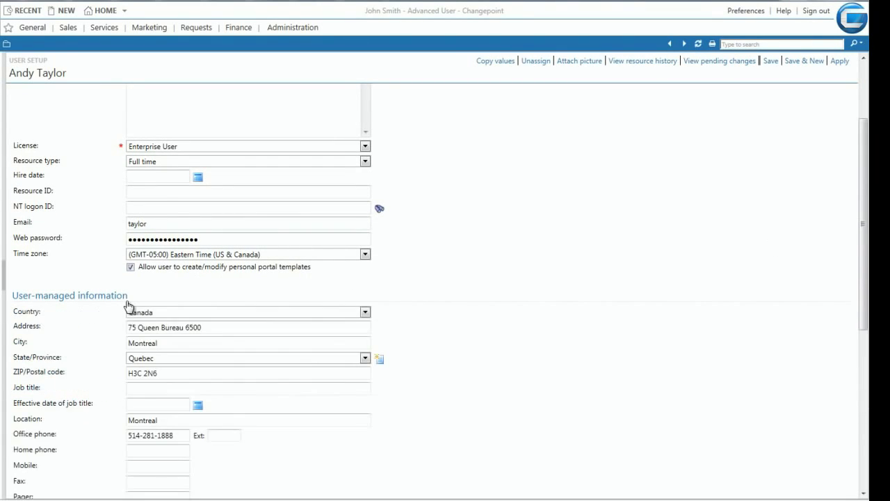
scroll(128, 304, down, 2)
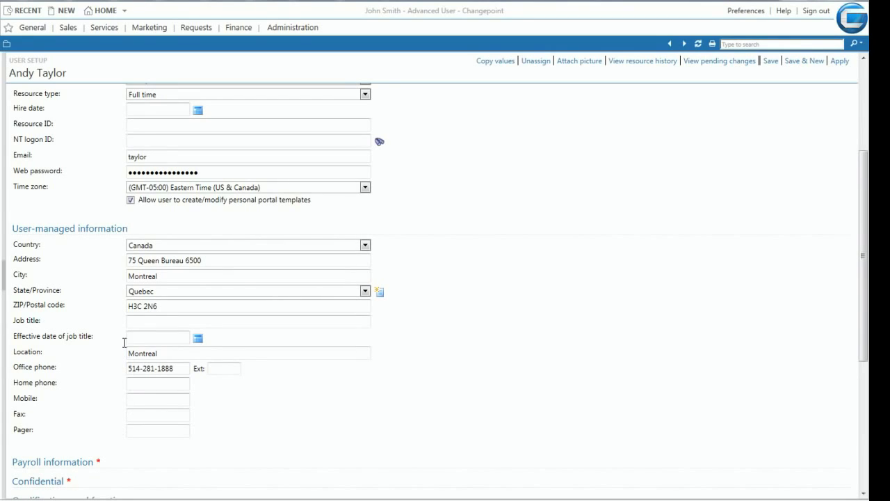
click(115, 233)
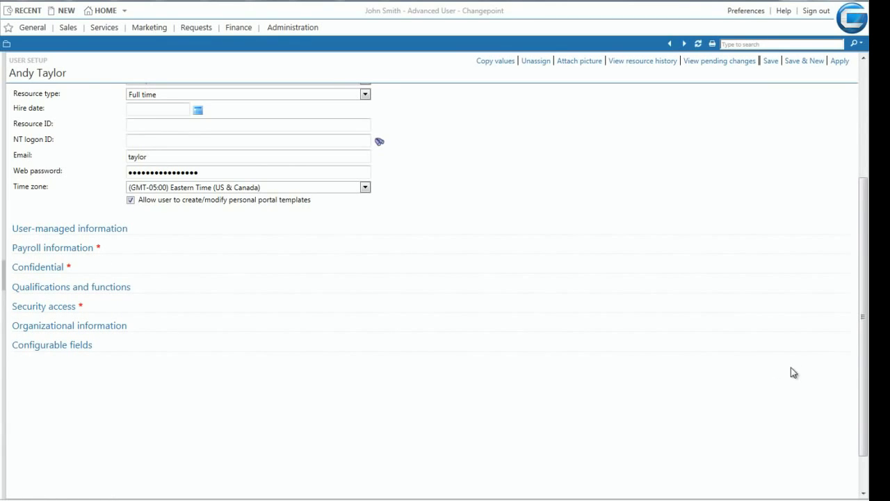
Step: List the available resource types in the resource information section
scroll(862, 301, up, 1)
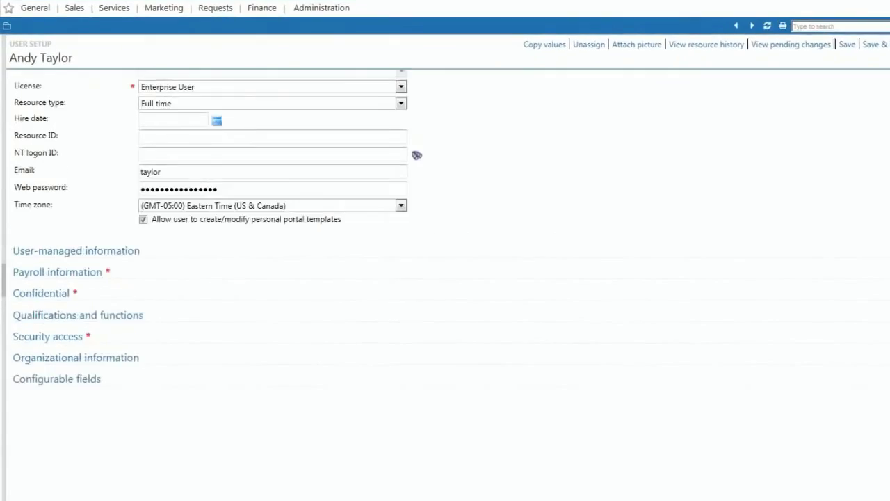
scroll(445, 278, up, 3)
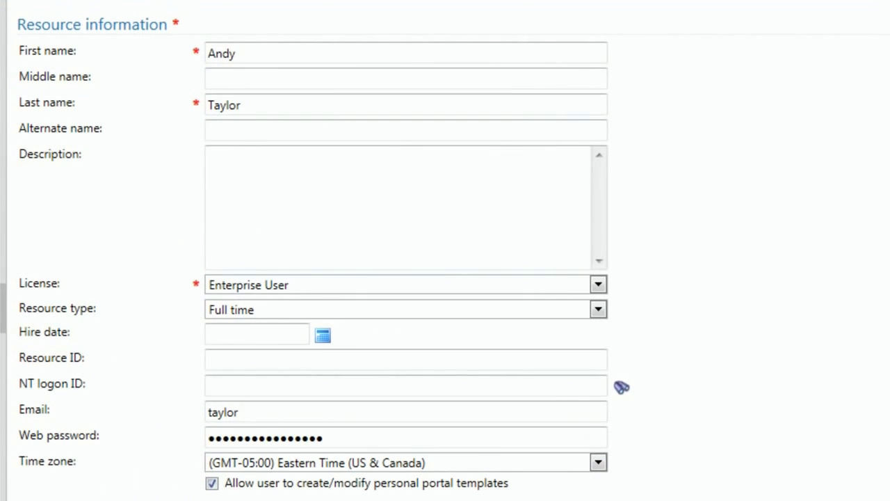
click(599, 313)
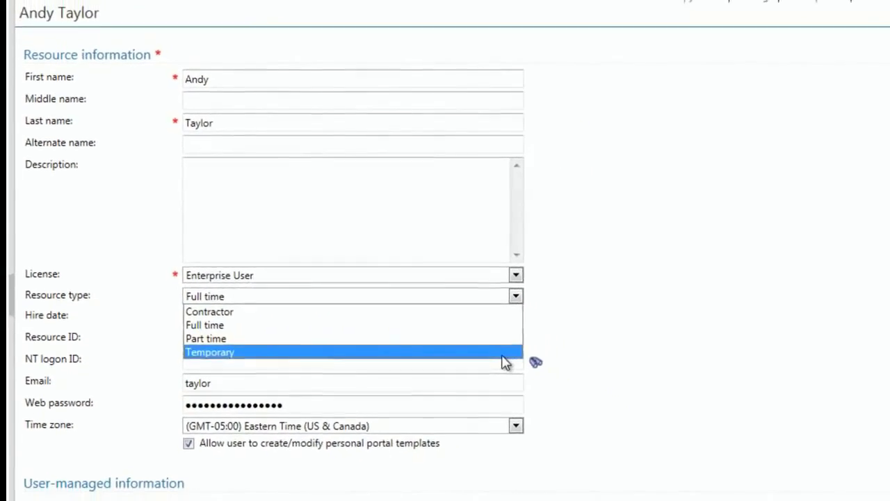
click(537, 347)
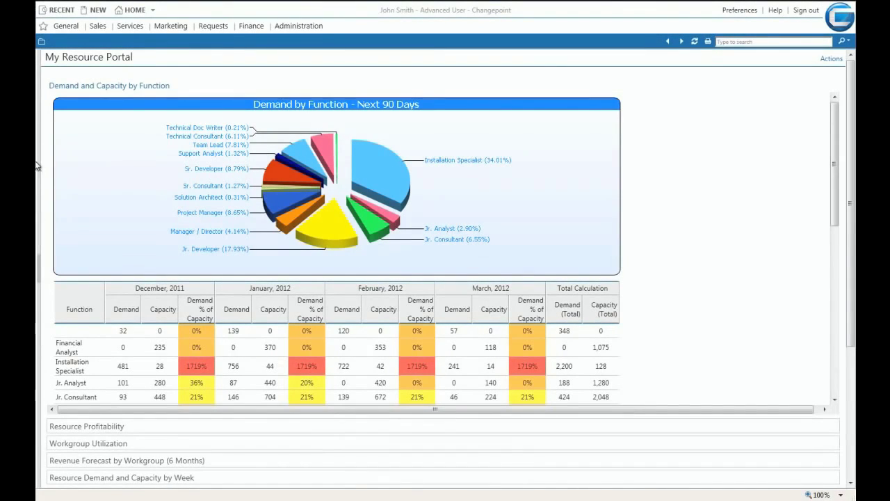
Step: Mark the Time Sheet and Resource Management Worksheet pages as favorites
click(43, 28)
click(65, 29)
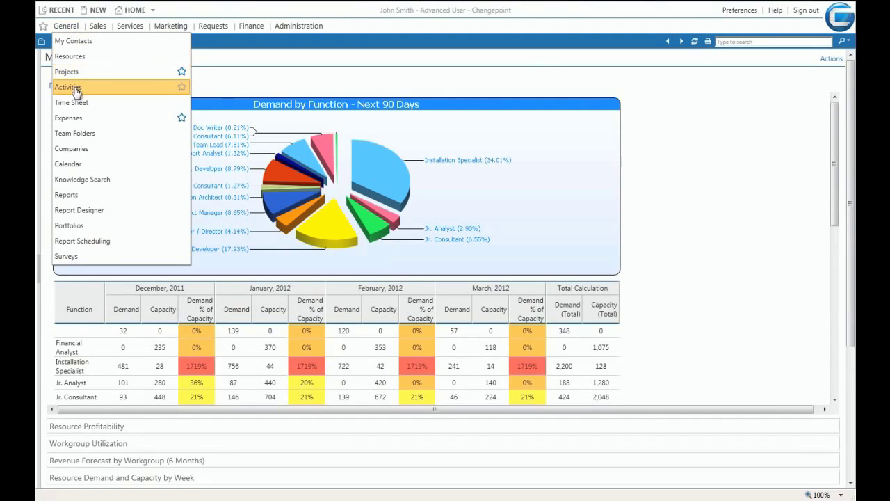
click(180, 103)
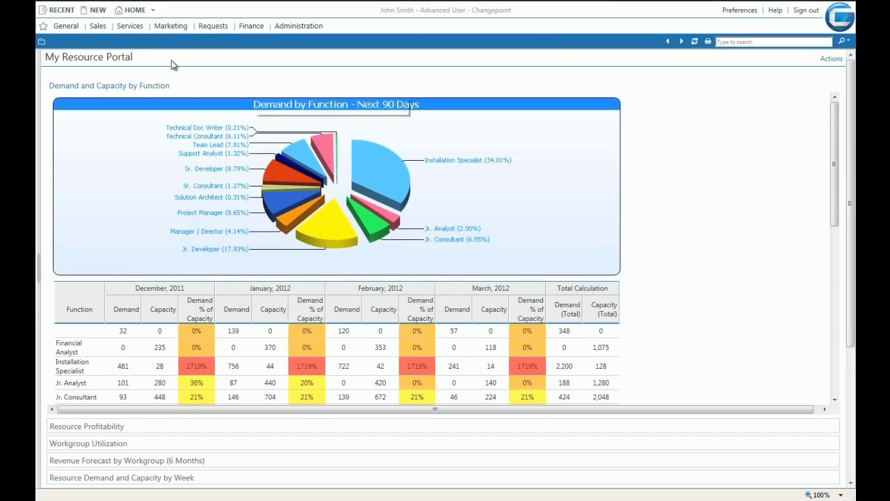
mouse_move(139, 31)
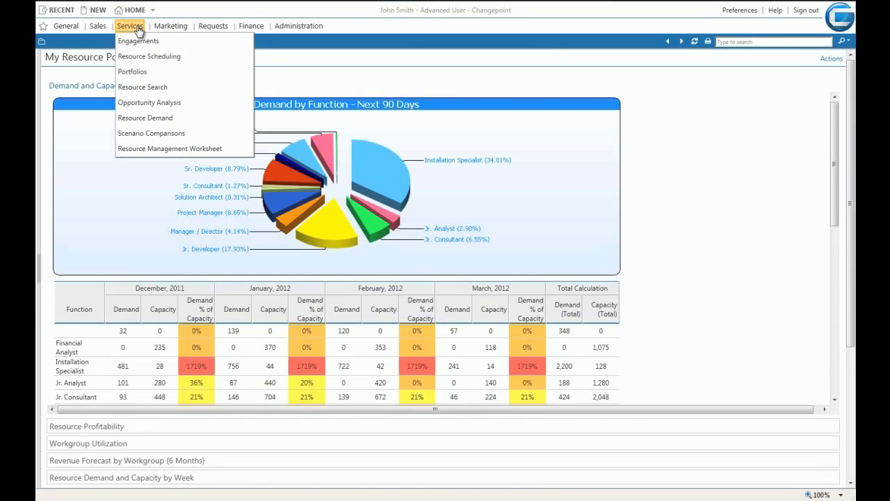
click(245, 149)
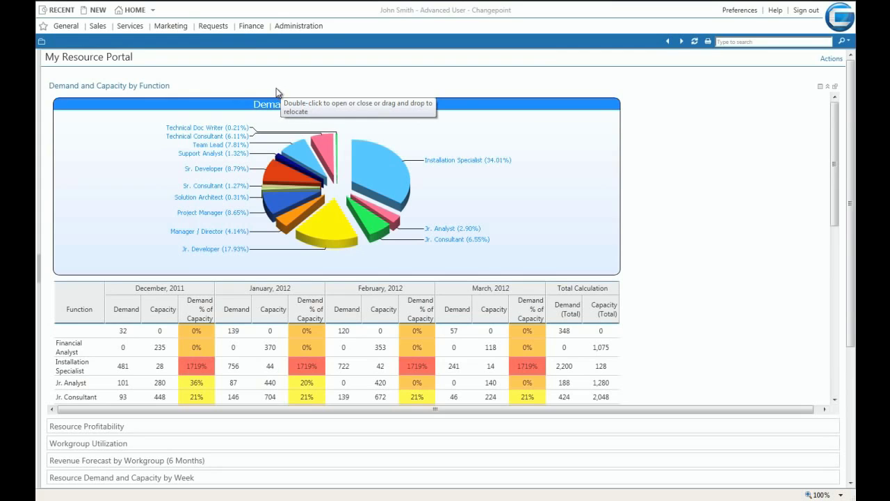
Step: Open the favorite Time Sheet and add Page Industries' Close Project task from the ERP Version 8.4 Implementation project
click(43, 26)
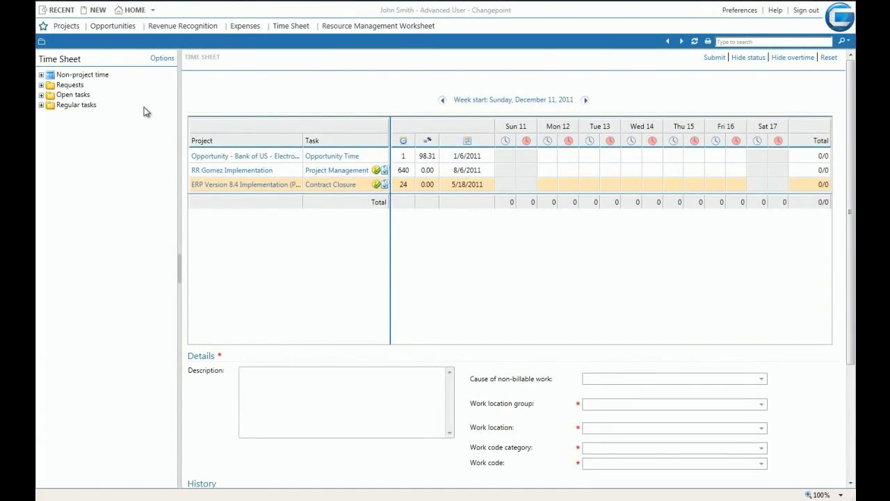
click(41, 106)
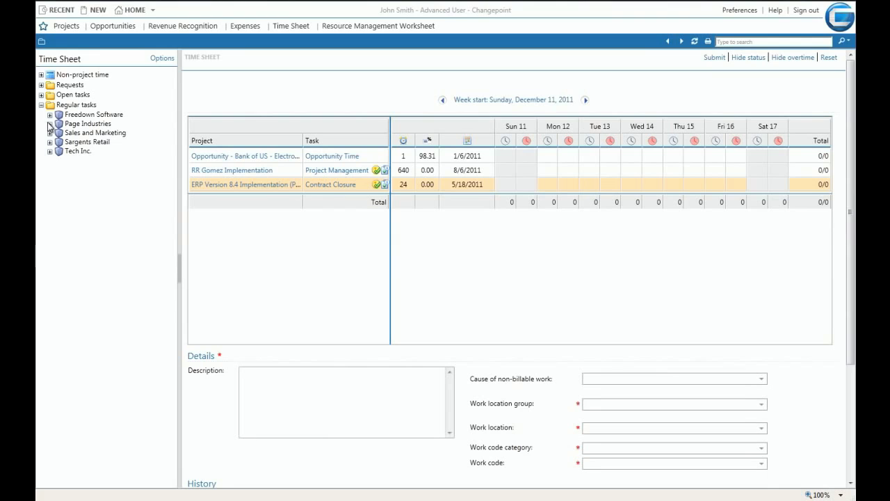
click(50, 124)
click(58, 132)
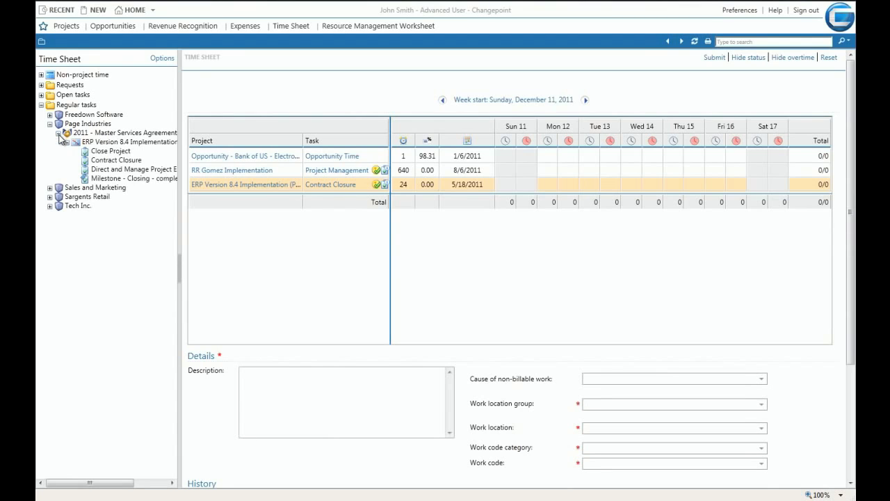
click(95, 153)
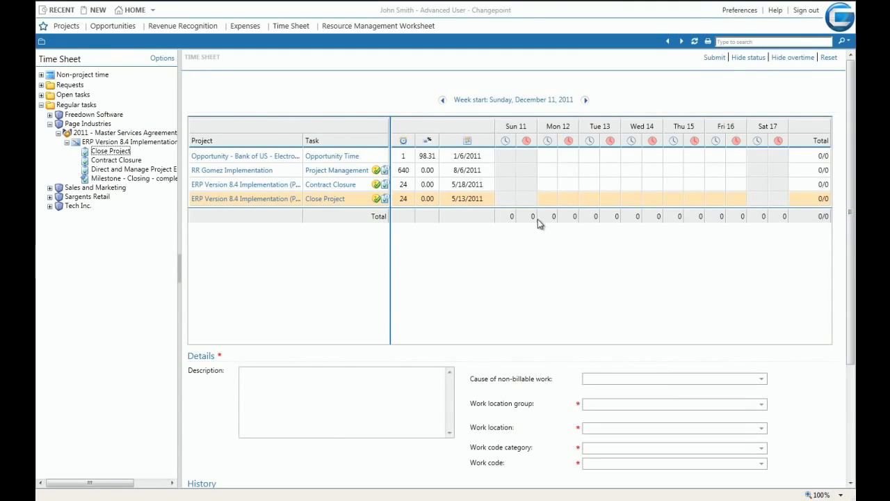
Step: Enter 8 regular and 4 overtime hours for Close Project on Mon 12, and 8 regular hours for Opportunity Time on Tue 13
click(548, 200)
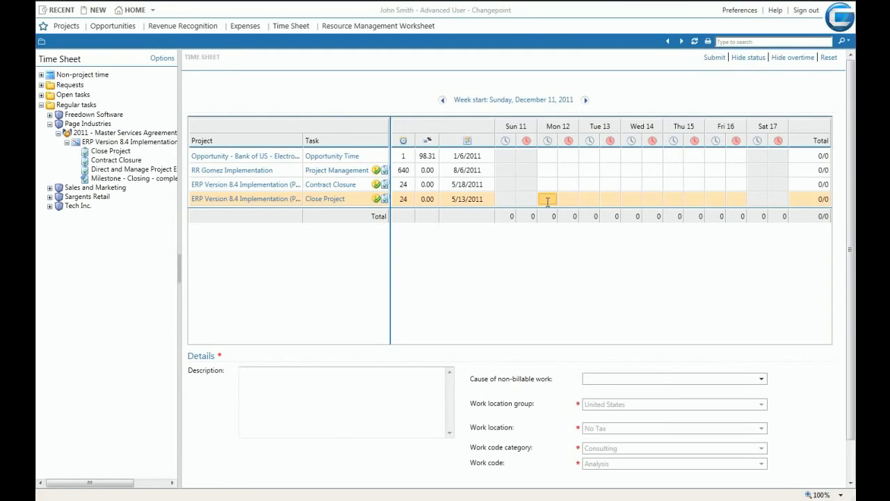
key(Tab)
click(589, 154)
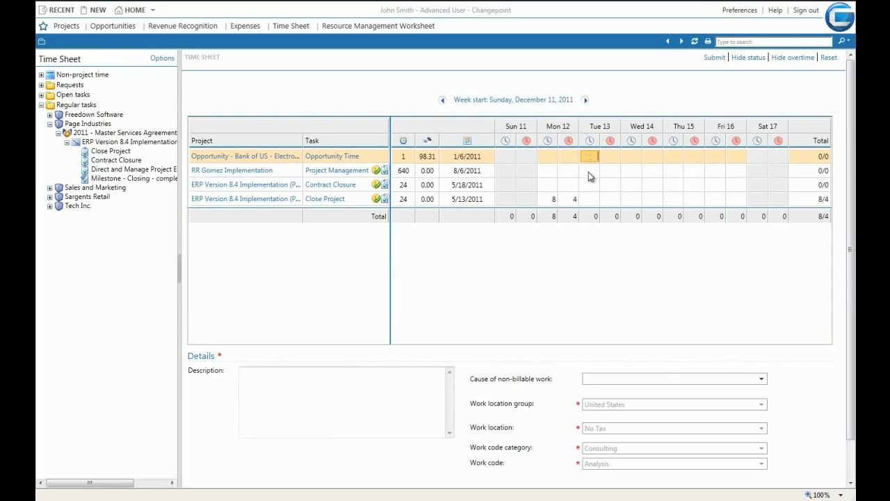
text(8)
key(Tab)
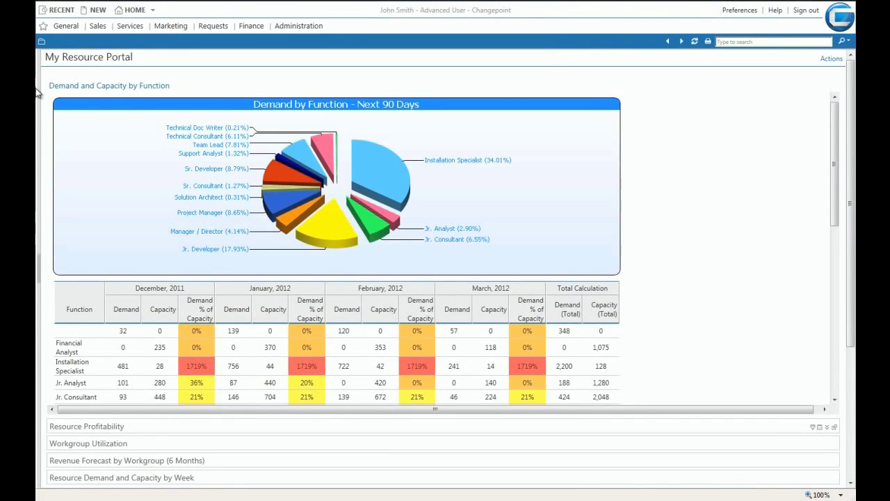
Step: Open the favorite Resource Management Worksheet and reassign the Validate task's 12/09/2011 demand to the second resource in Backup and Recovery Solutions
click(43, 29)
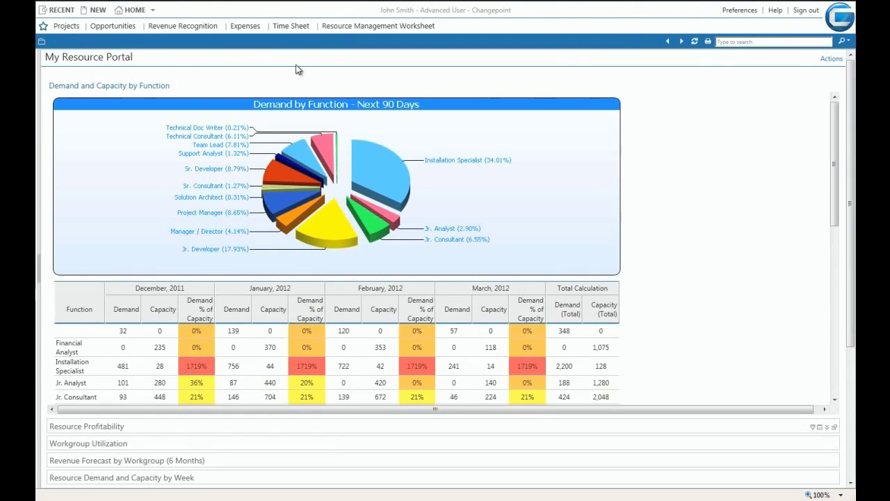
click(345, 27)
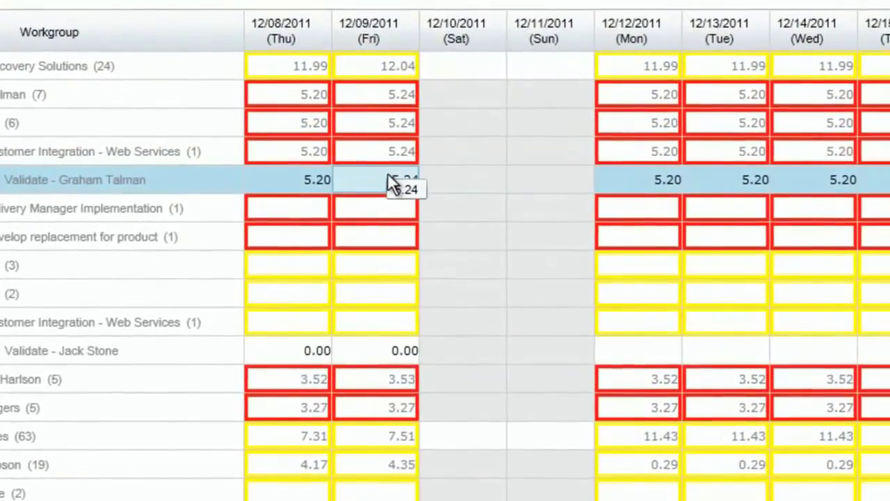
click(391, 175)
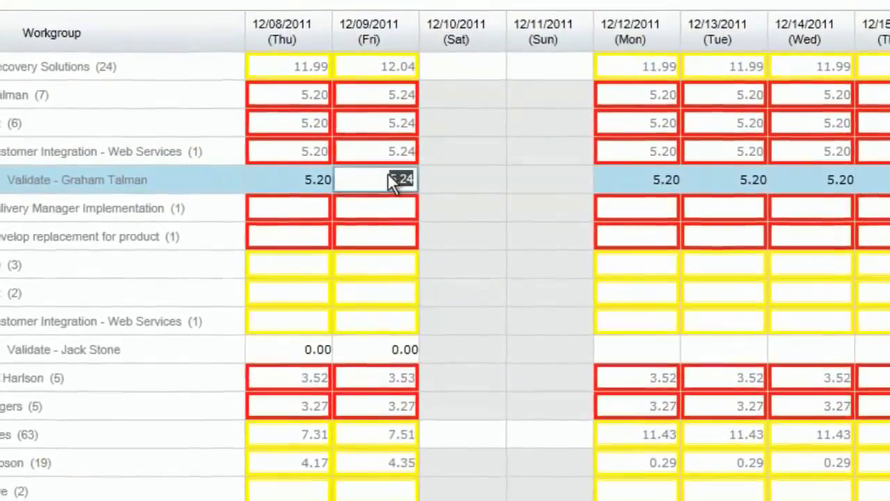
drag(392, 182, 400, 283)
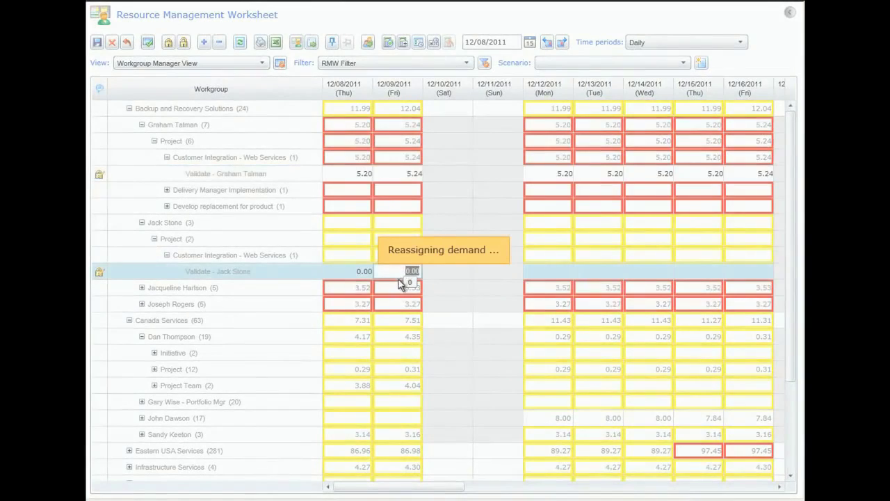